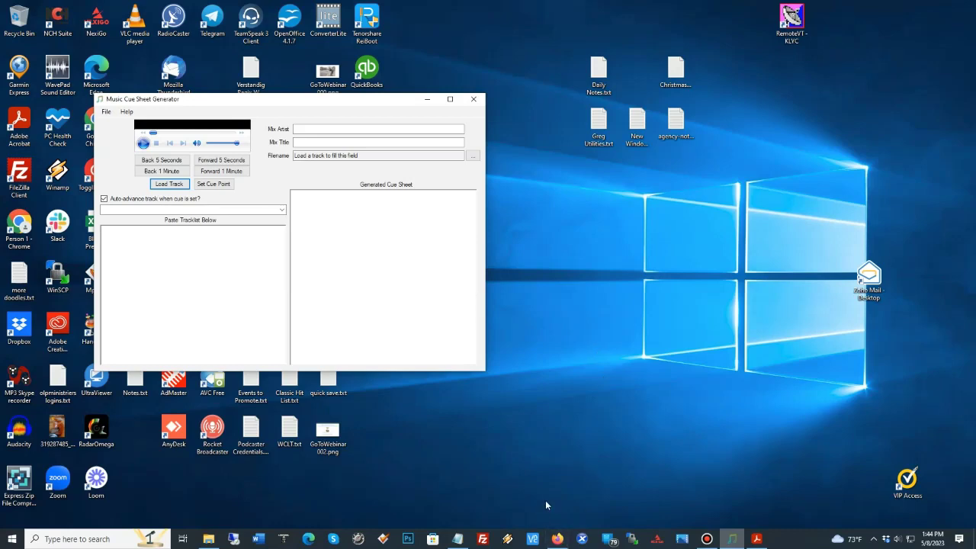
- Enter the host's name as the mix artist and "Back to the 70's" as the mix title
left_click(313, 129)
type("MG")
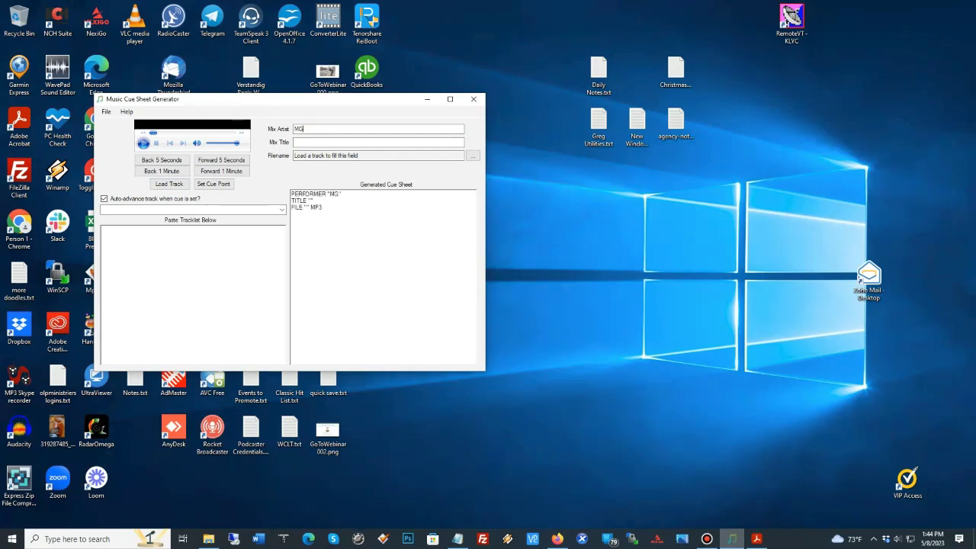
type(" Kelly")
left_click(312, 143)
type("Back to the 70's")
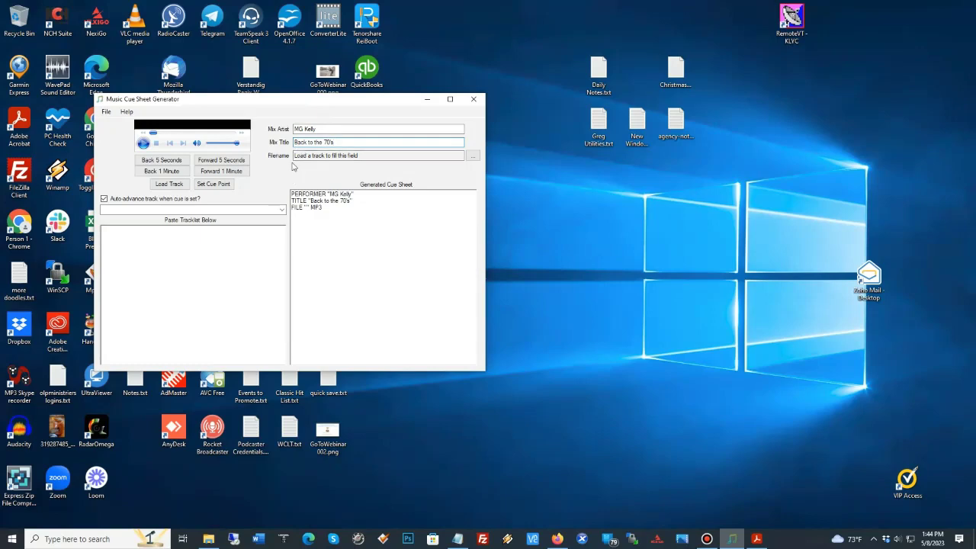
- Consult the show's PDF rundown for the Segment 2 song list, then minimize Acrobat
left_click(757, 540)
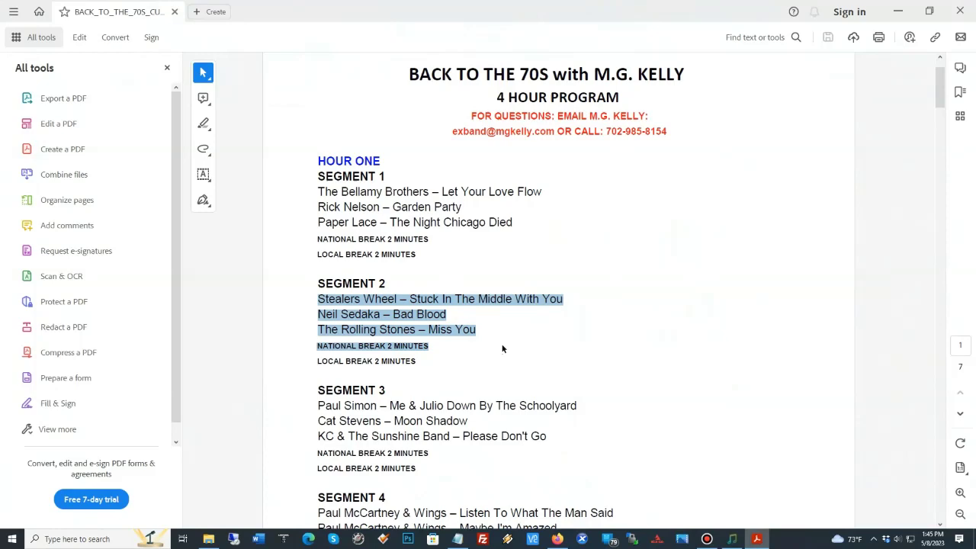
left_click(898, 12)
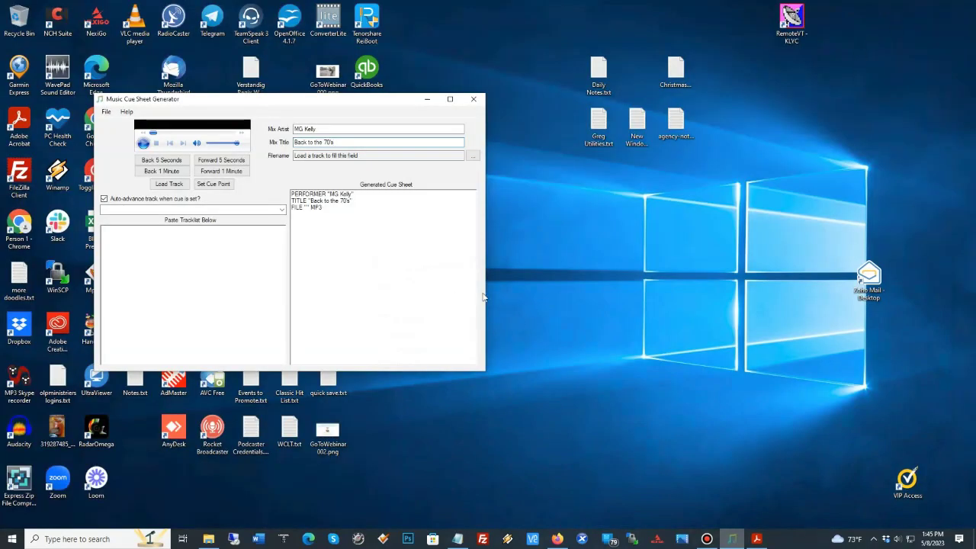
- Paste the Segment 2 tracklist and retitle NATIONAL BREAK 2 MINUTES to "We will be right back"
left_click(110, 237)
type("Stealers Wheel - Stuck In The Middle With You Neil Sedaka - Bad Blood The Rolling Stones - Miss You PSN - NATIONAL BREAK 2 MINUTES")
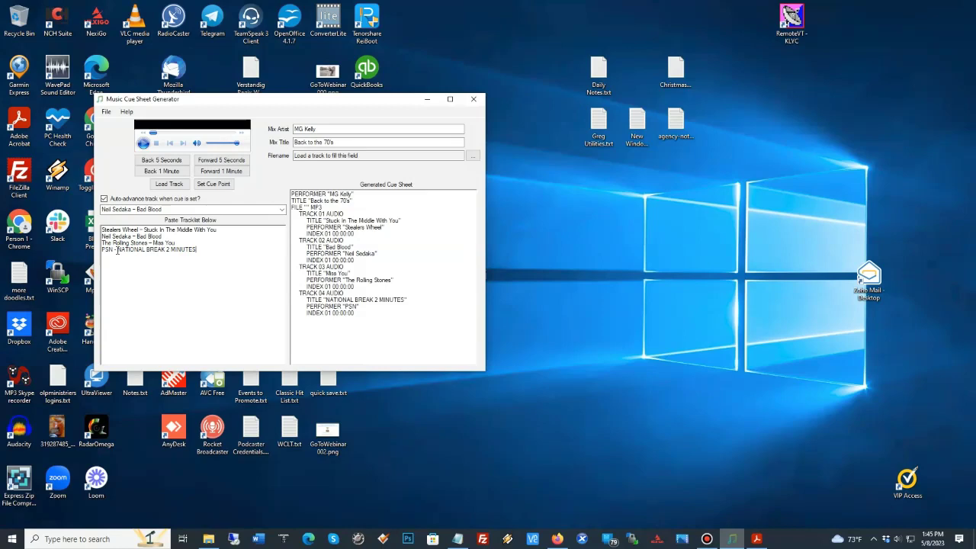
left_click_drag(117, 251, 195, 251)
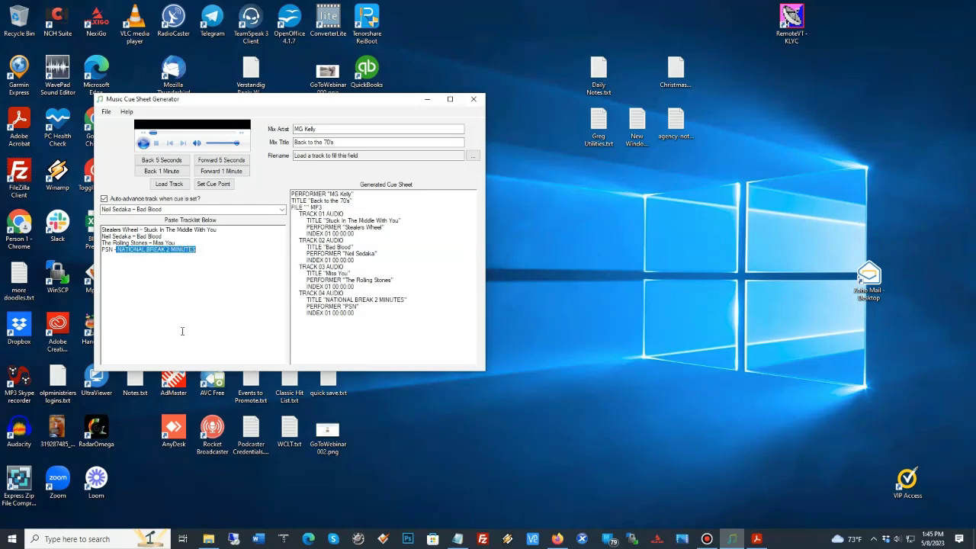
type("We will b")
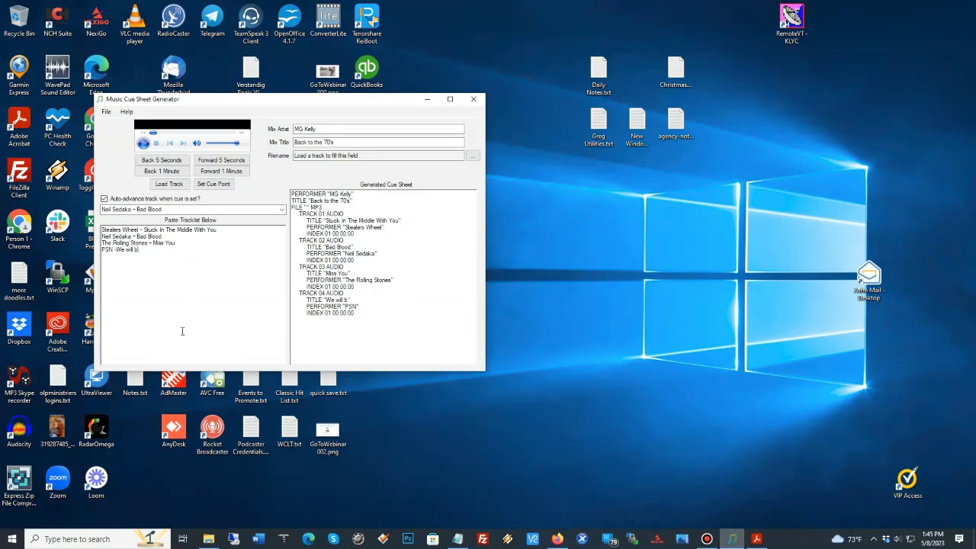
type("e right back")
- Load HOUR_1_SEGMENT_2.mp3 from the show folder as the cue sheet's audio file
left_click(472, 157)
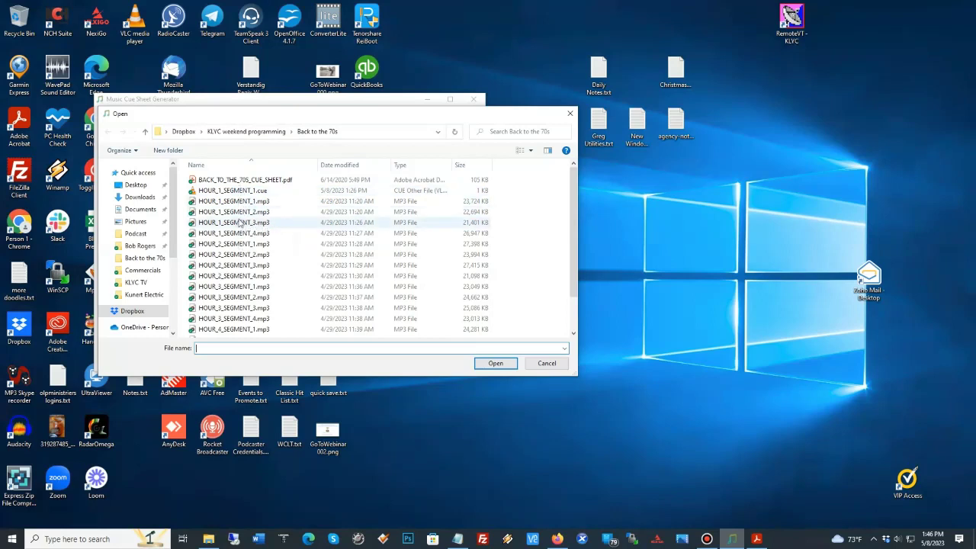
left_click(241, 212)
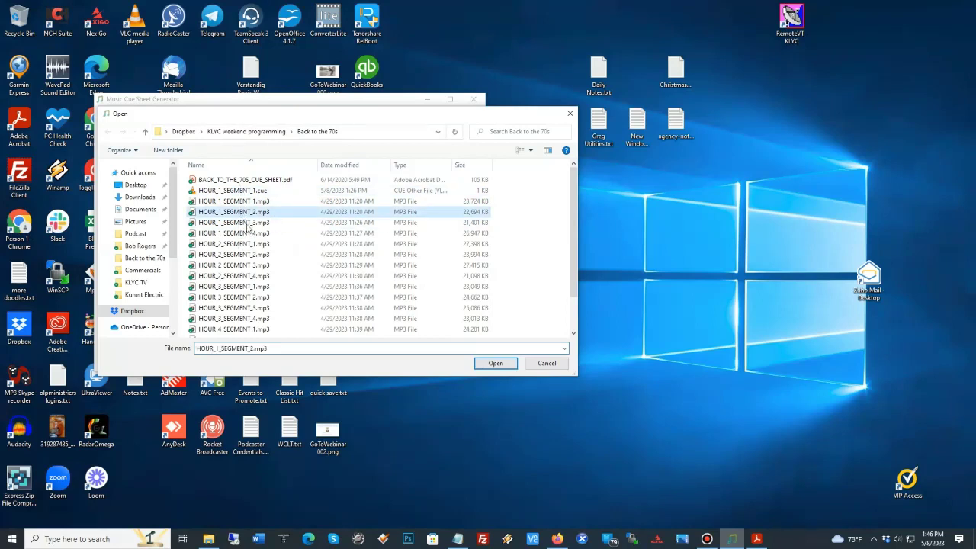
left_click(485, 364)
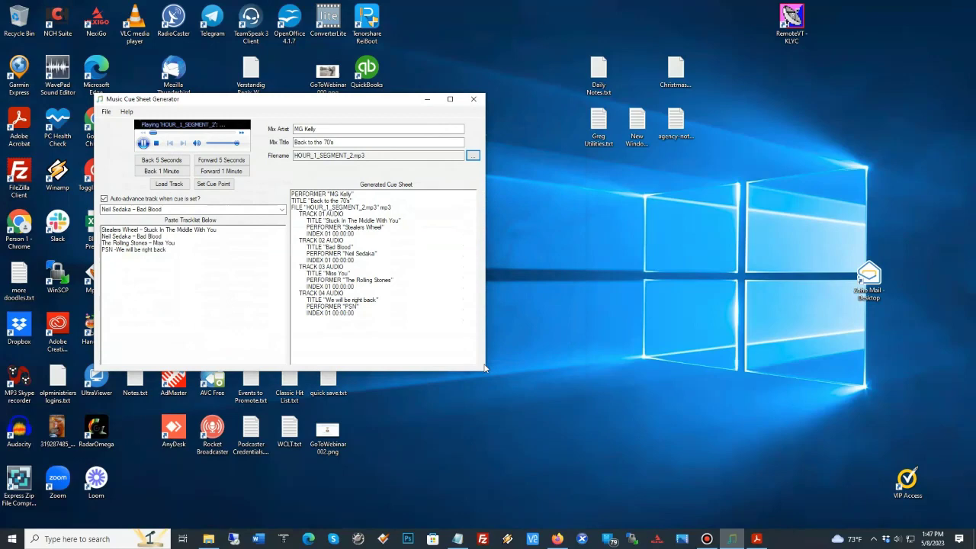
- Advance playback to Bad Blood's start and cue track 02 at 03:25:25
left_click(238, 172)
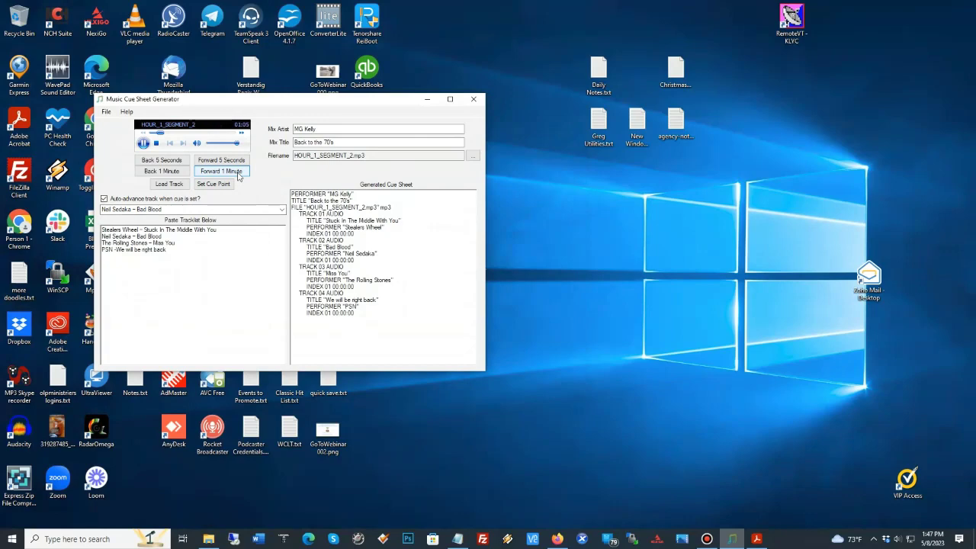
left_click(238, 172)
left_click(239, 163)
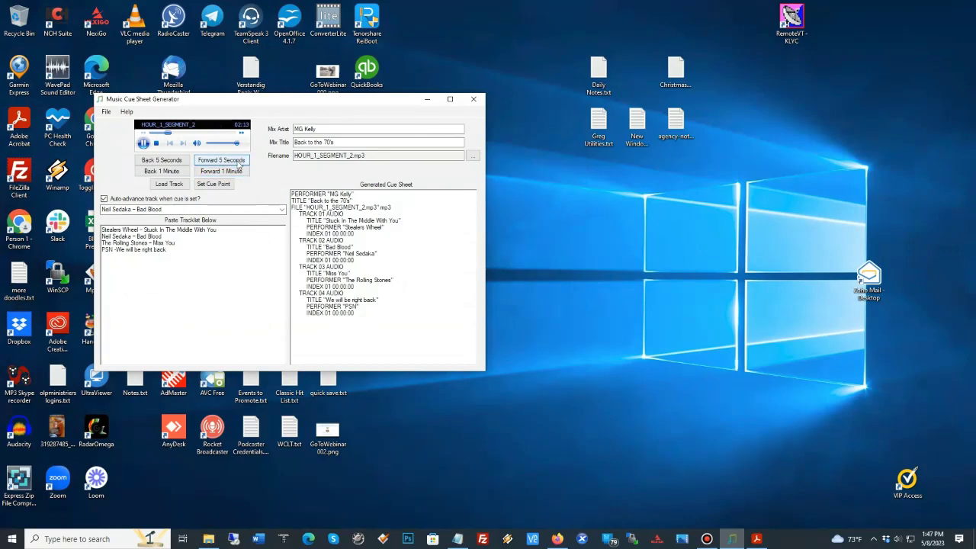
left_click(239, 163)
left_click(237, 164)
left_click(221, 185)
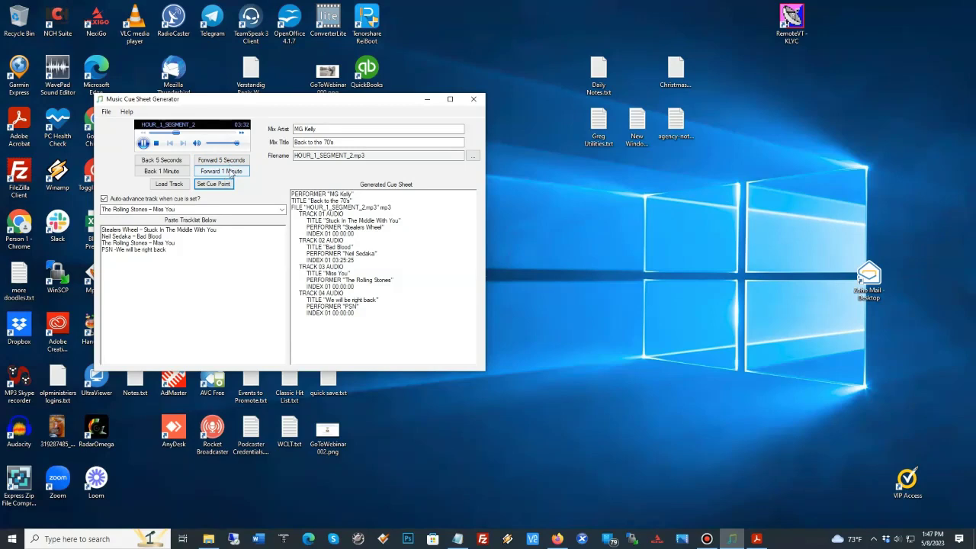
- Advance to Miss You and cue track 03 at 06:33:23, then skip on toward the break
left_click(231, 172)
left_click(231, 173)
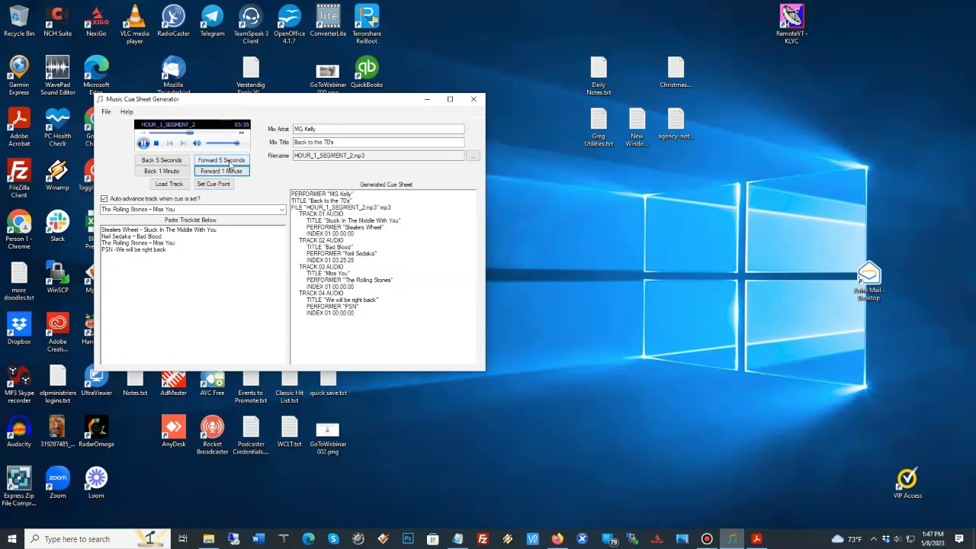
left_click(231, 162)
left_click(230, 162)
left_click(232, 162)
left_click(231, 162)
left_click(231, 162)
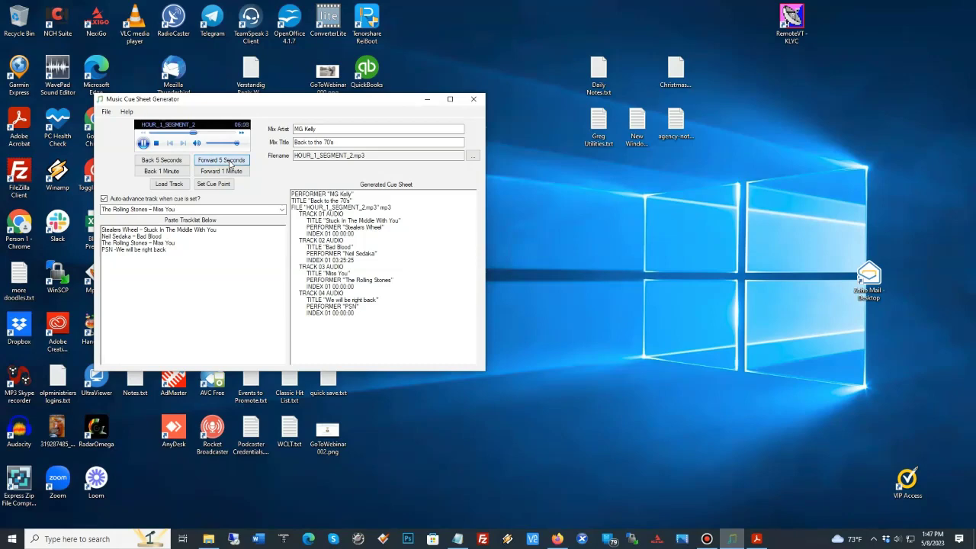
left_click(231, 162)
left_click(231, 162)
left_click(231, 162)
left_click(231, 162)
left_click(231, 163)
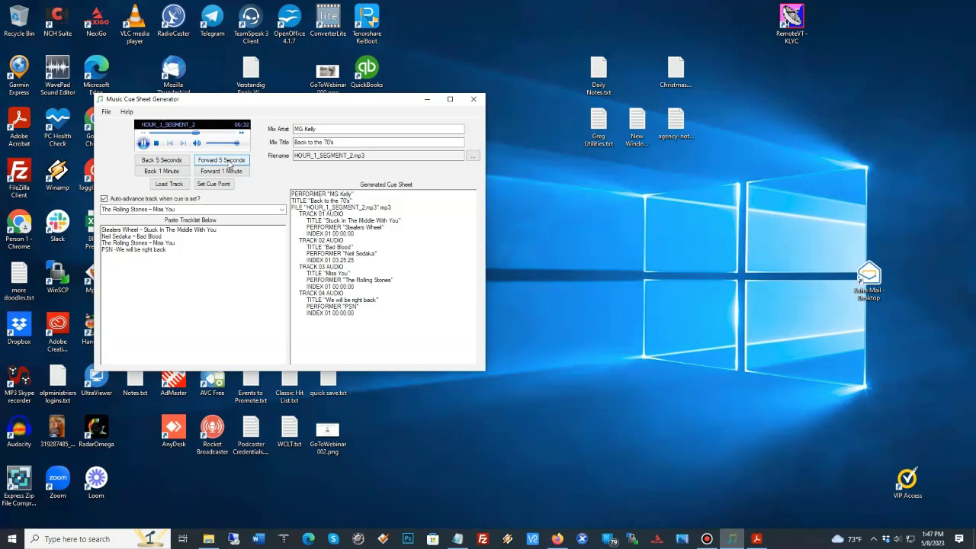
left_click(216, 185)
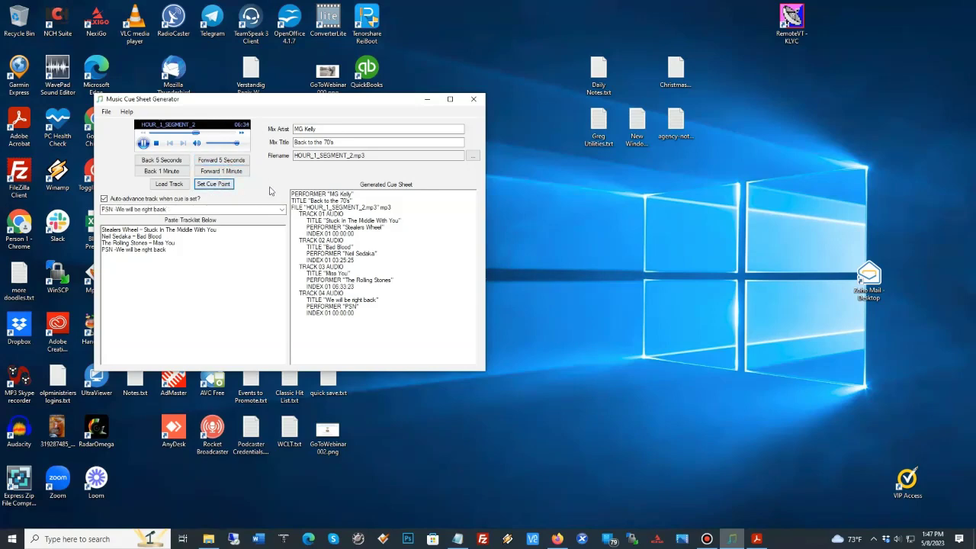
left_click(226, 172)
left_click(226, 172)
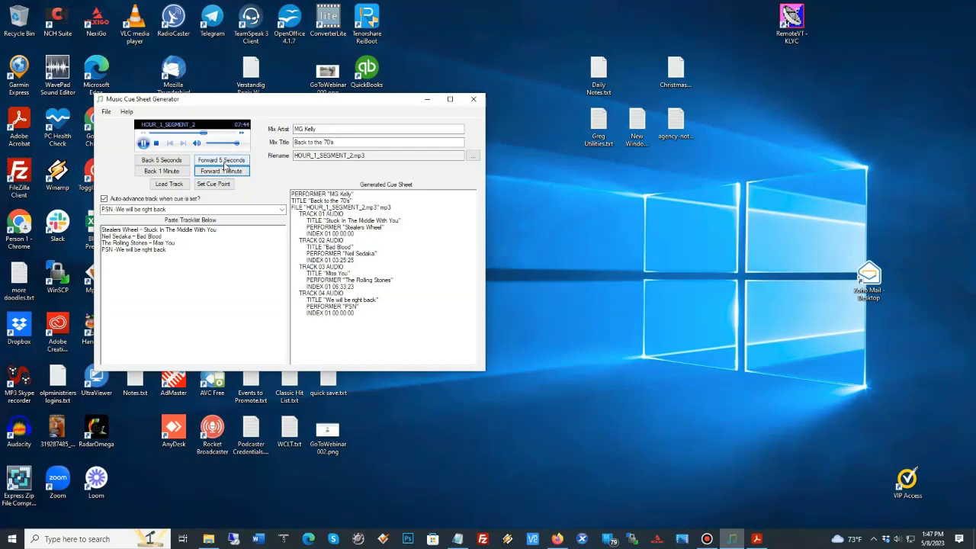
- Cue the "We will be right back" break as track 04 at 09:58:37 and stop playback
left_click(224, 163)
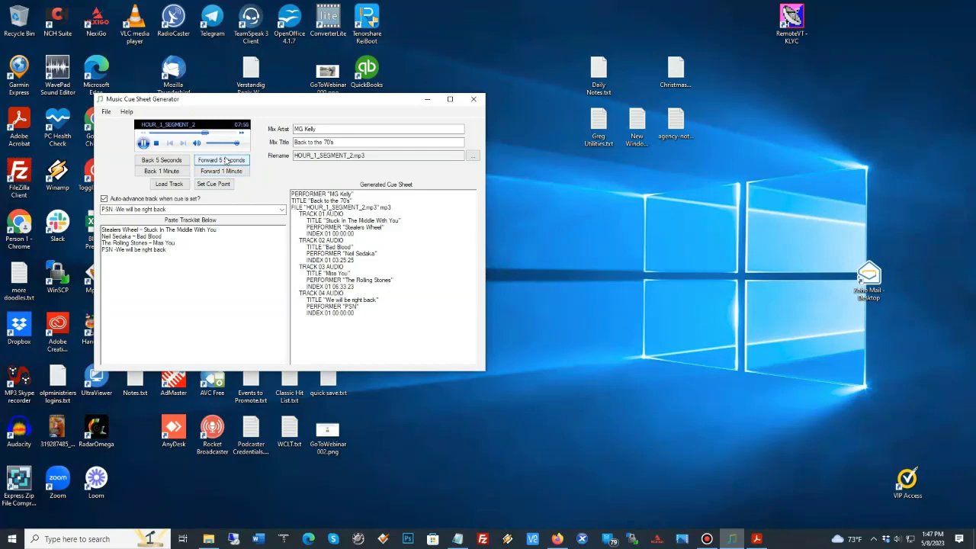
left_click(227, 161)
left_click(227, 161)
left_click(227, 161)
left_click(226, 161)
left_click(226, 161)
left_click(226, 161)
left_click(227, 161)
left_click(227, 161)
left_click(227, 161)
left_click(226, 161)
left_click(226, 161)
left_click(226, 162)
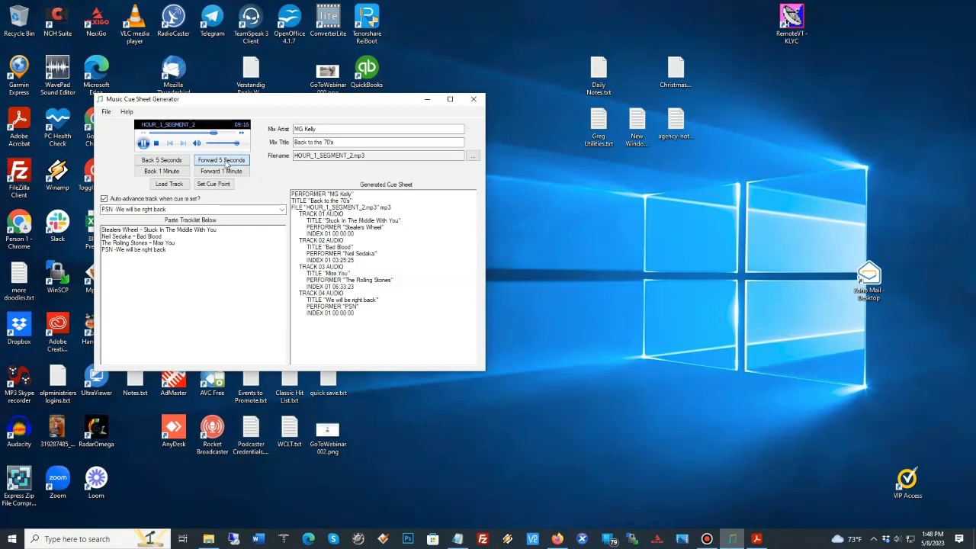
left_click(227, 162)
left_click(227, 162)
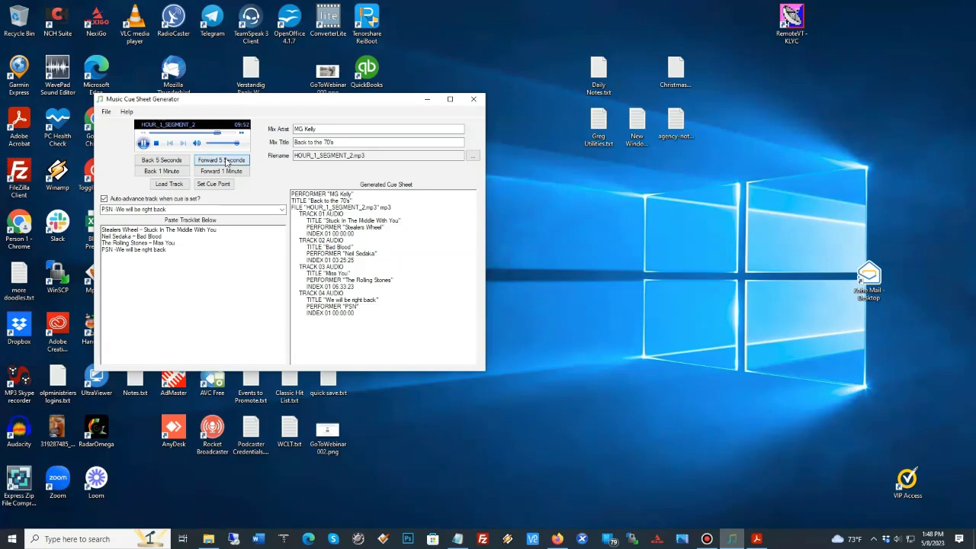
left_click(227, 162)
left_click(217, 185)
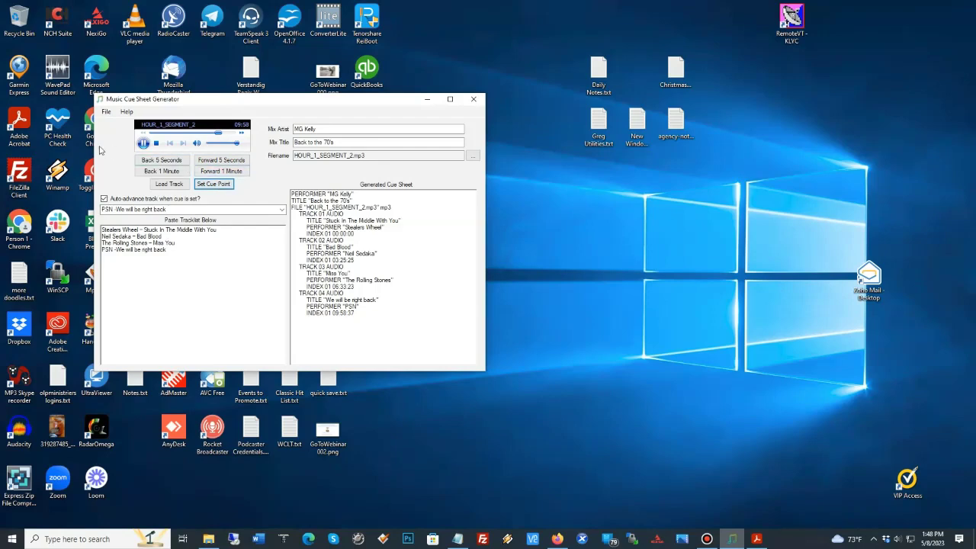
left_click(155, 143)
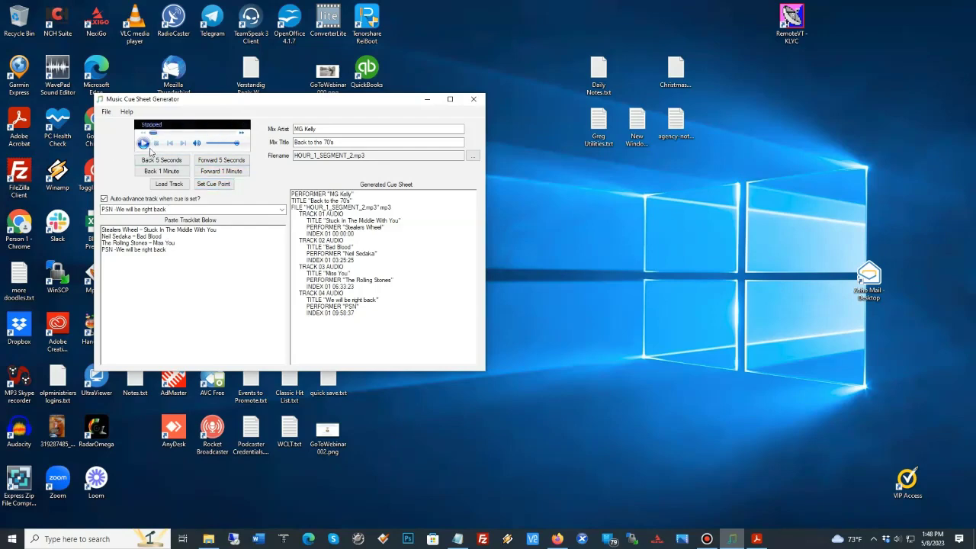
- Save the cue sheet as HOUR_1_SEGMENT_2.cue beside the MP3 and dismiss the confirmation
left_click(107, 113)
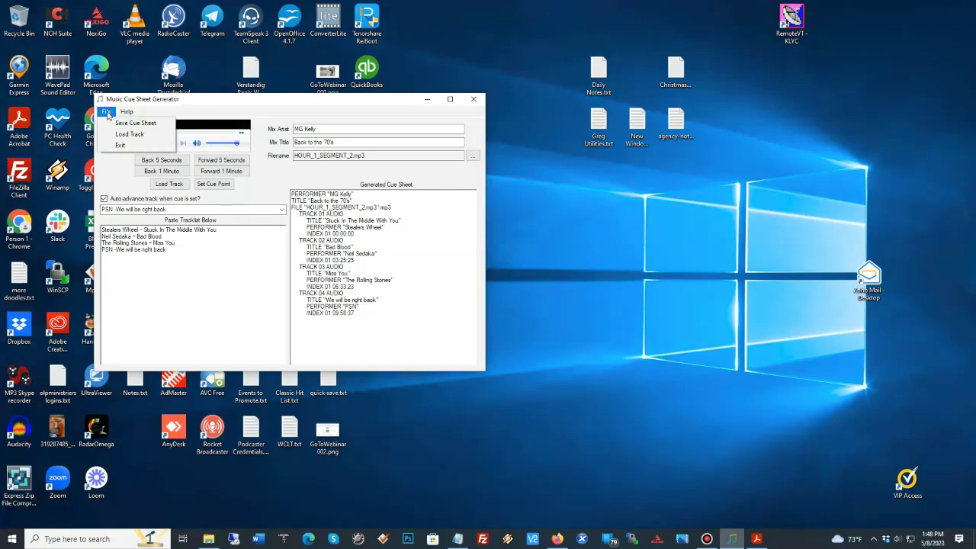
left_click(112, 123)
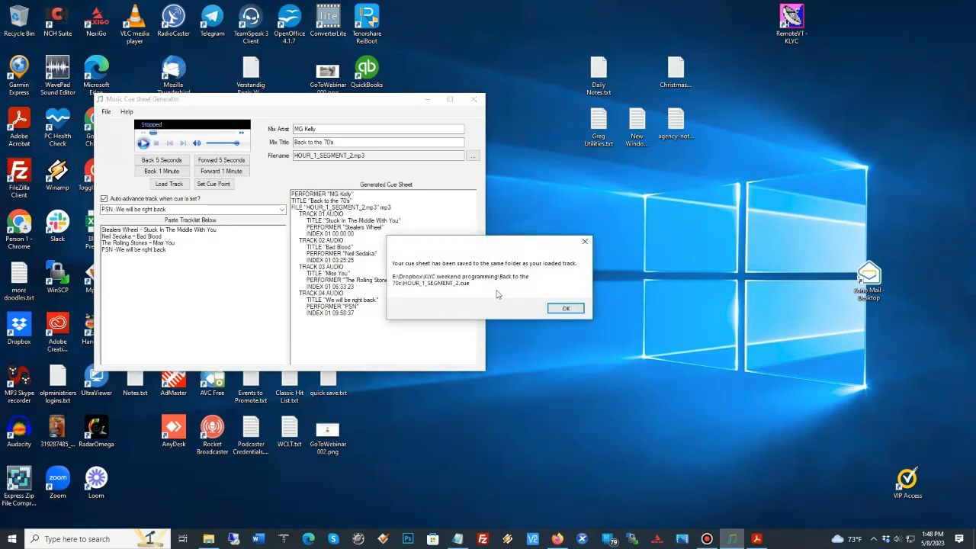
left_click(559, 308)
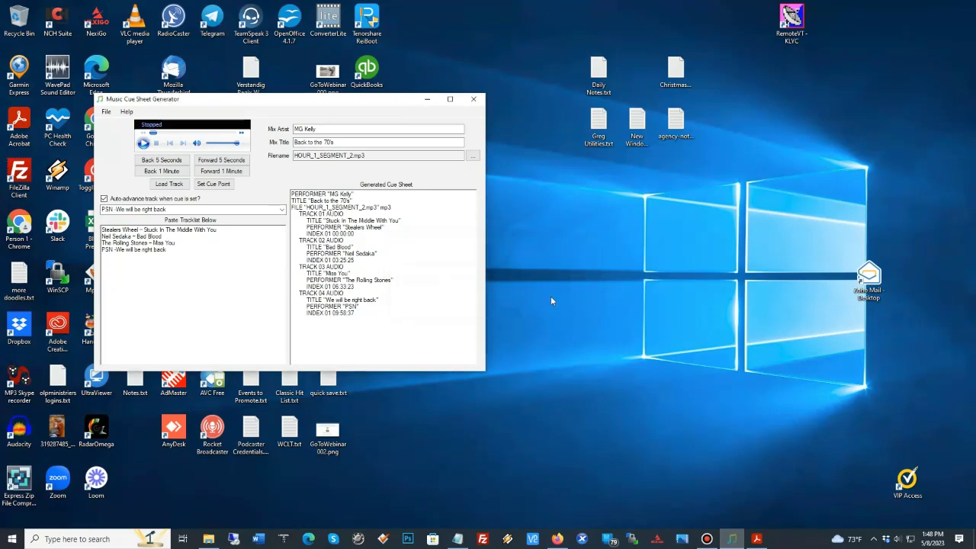
left_click(208, 540)
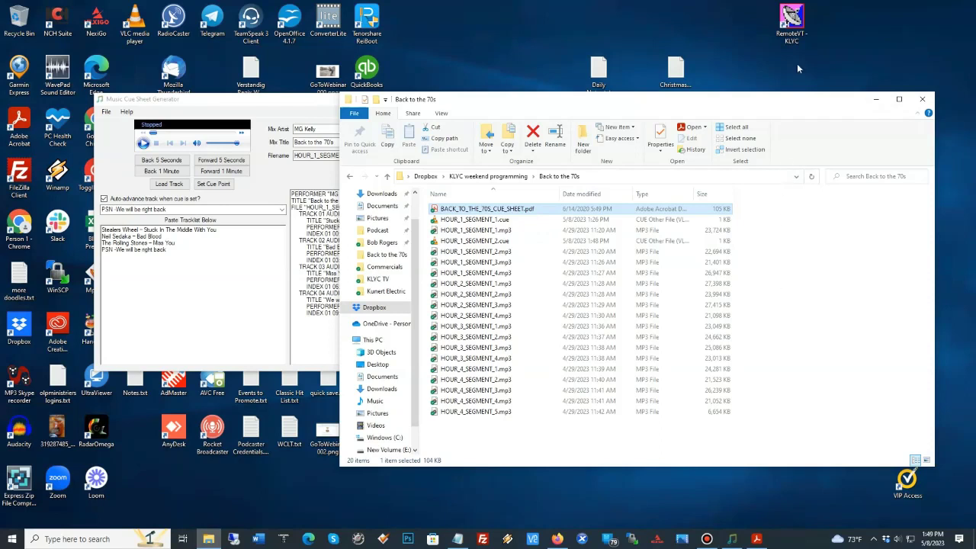
left_click(877, 102)
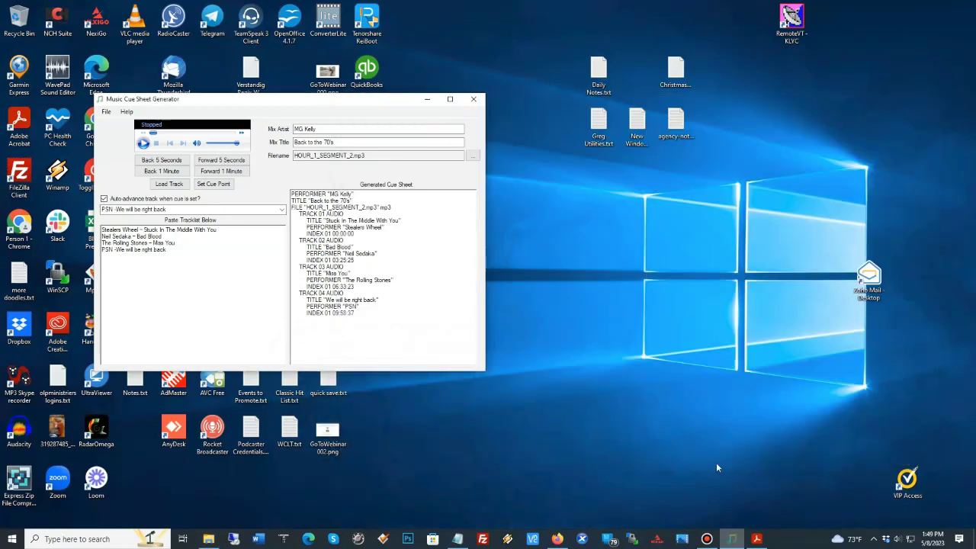
left_click(707, 539)
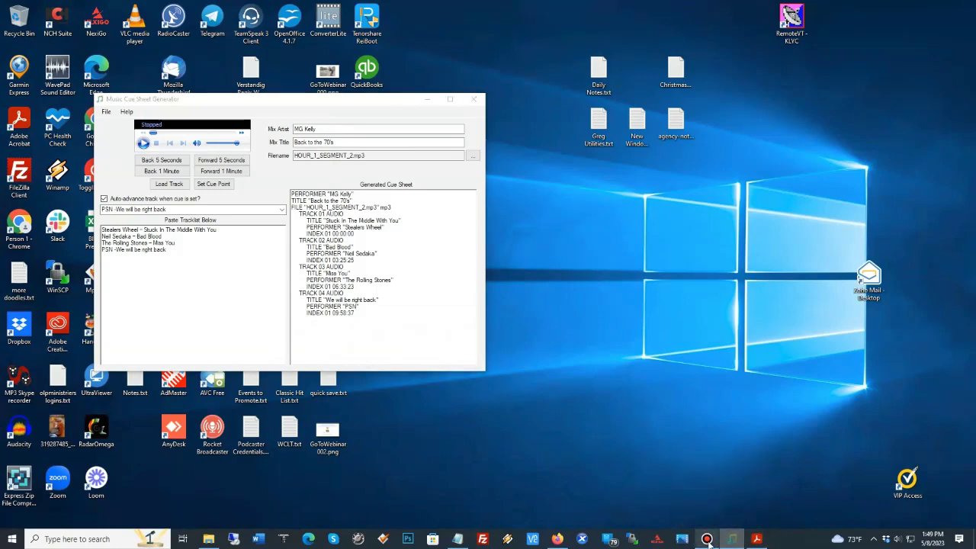